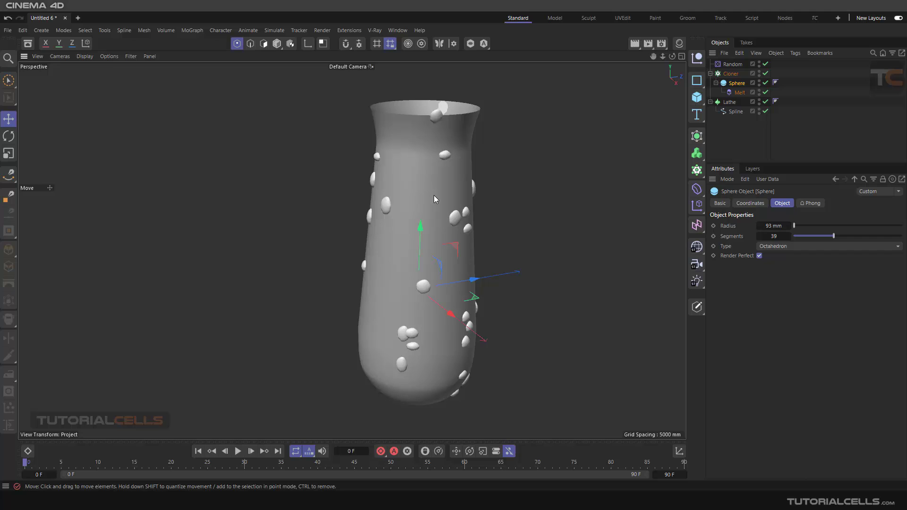
Disable all objects except the Spline, then re-enable Lathe, Sphere, Cloner, Melt and Random one by one
mouse_move(765, 102)
mouse_down()
mouse_move(766, 65)
mouse_move(770, 98)
mouse_move(756, 105)
mouse_up()
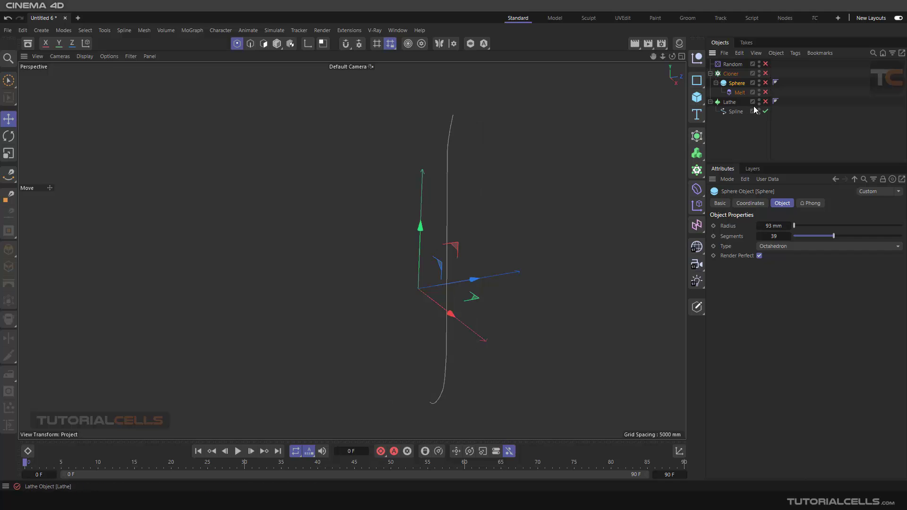
click(735, 112)
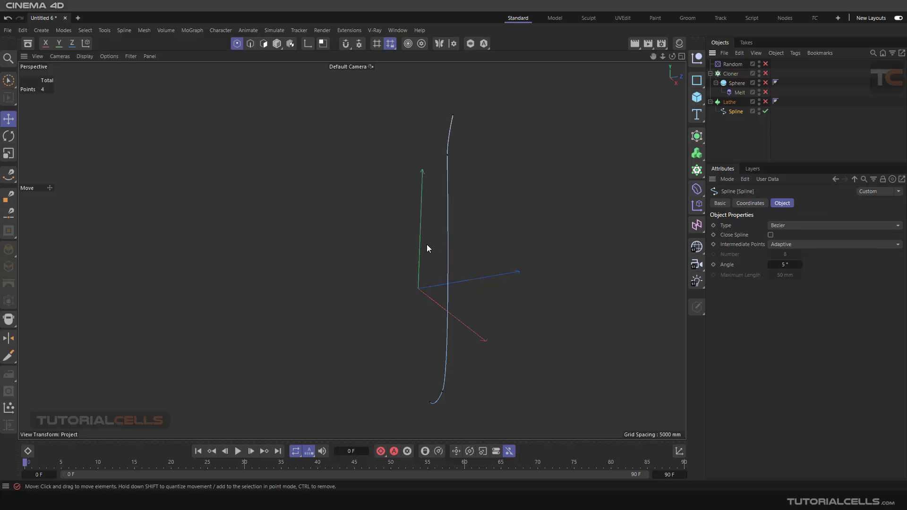
click(766, 102)
click(766, 83)
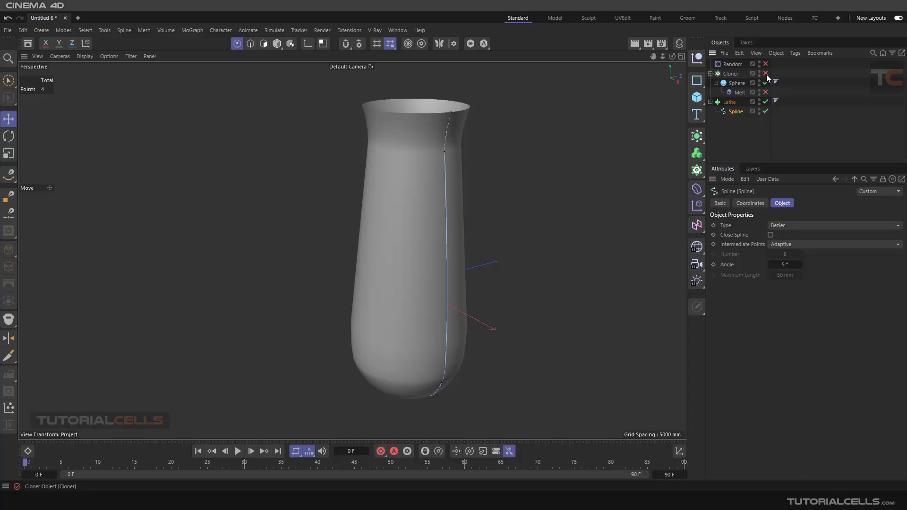
click(766, 74)
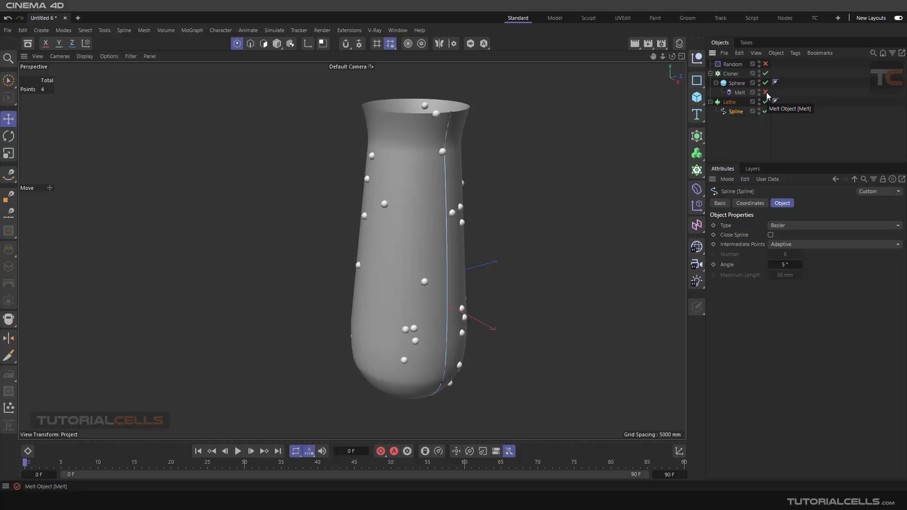
click(766, 93)
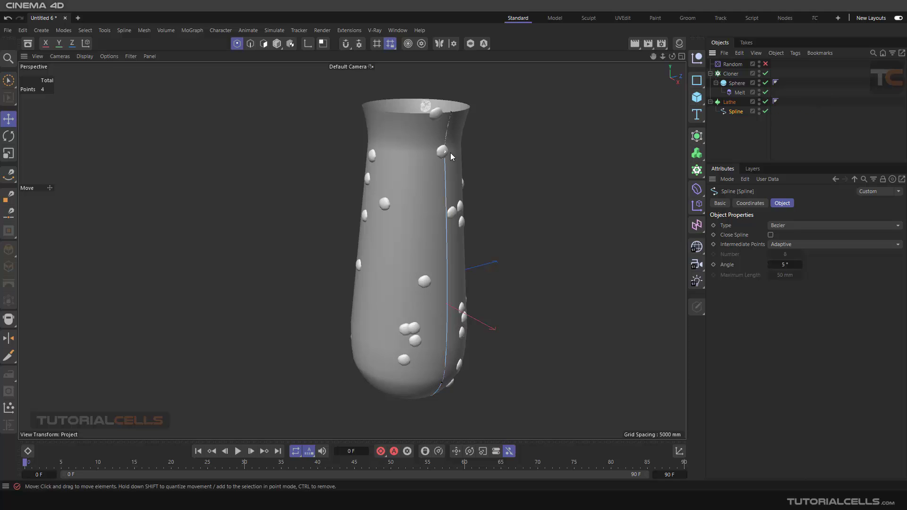
click(766, 64)
Orbit the view around the finished bumpy vase to inspect it from below
alt+drag(472, 184, 427, 205)
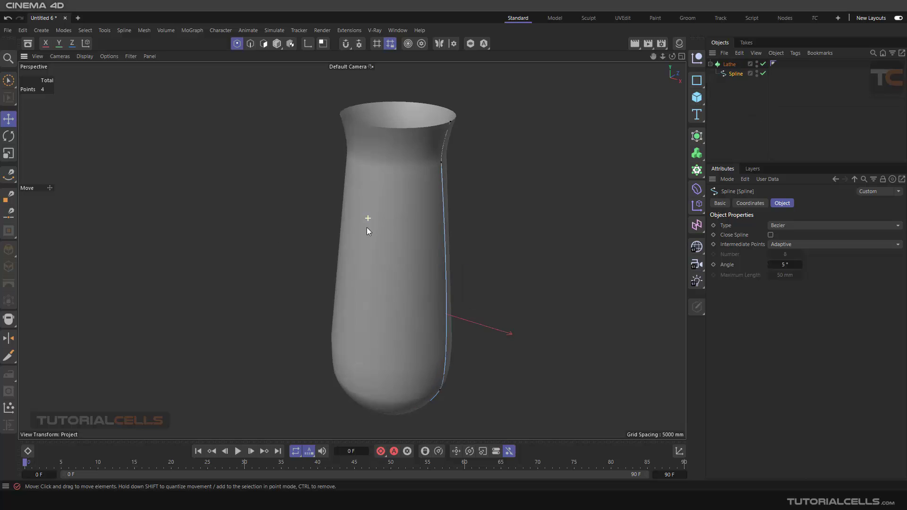
alt+drag(366, 228, 375, 148)
mouse_move(375, 312)
alt+mouse_down()
mouse_move(486, 304)
mouse_move(369, 302)
alt+mouse_up()
Toggle the Lathe off and on to compare, leaving it disabled so only the profile spline shows
click(763, 64)
mouse_move(525, 146)
alt+mouse_down()
mouse_move(536, 167)
mouse_move(532, 155)
alt+mouse_up()
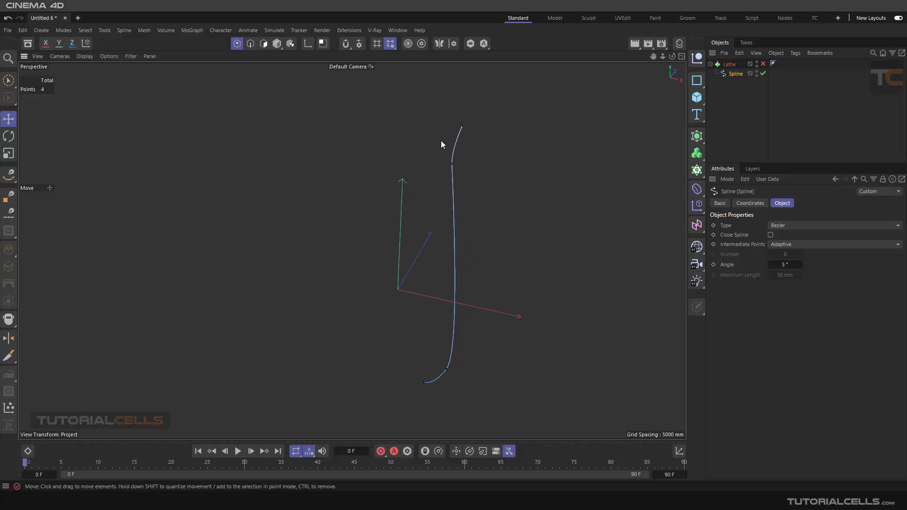
click(763, 63)
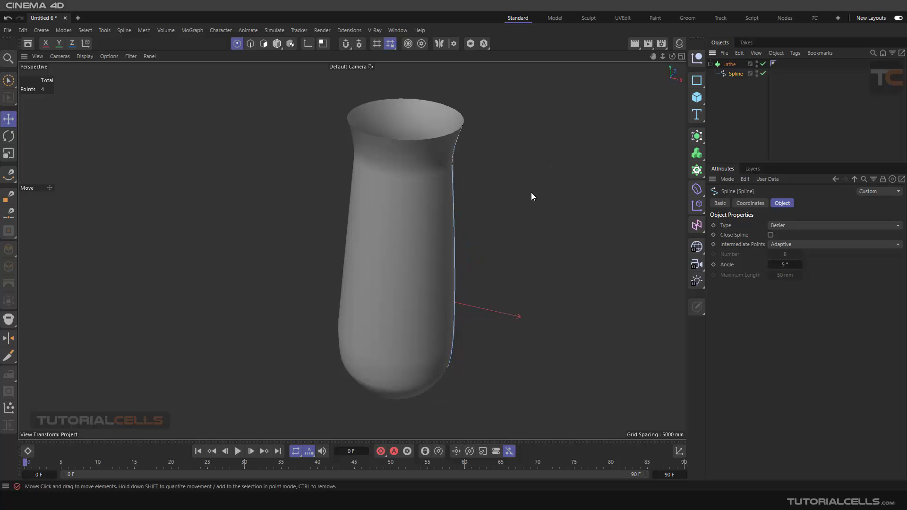
alt+drag(416, 236, 411, 224)
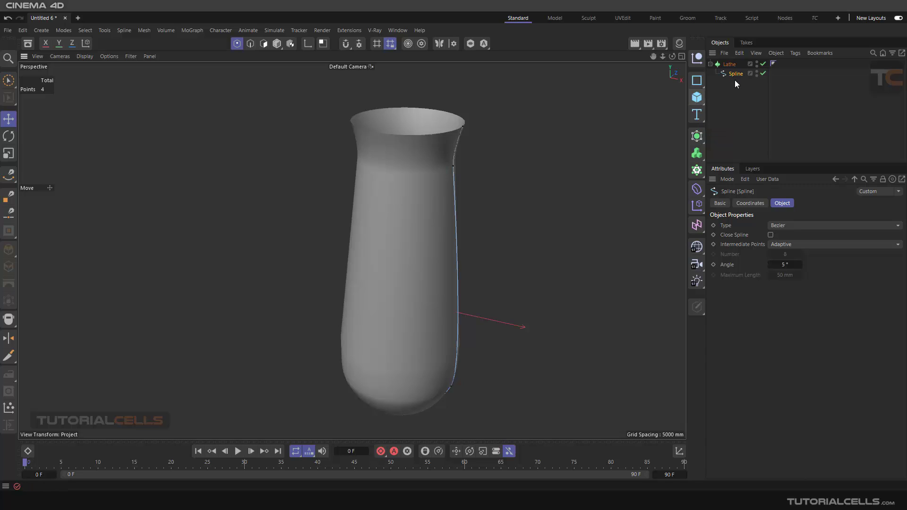
click(763, 64)
alt+drag(363, 271, 430, 238)
Add a Sphere primitive, undo its accidental move, and reduce its radius to 150 mm
click(698, 98)
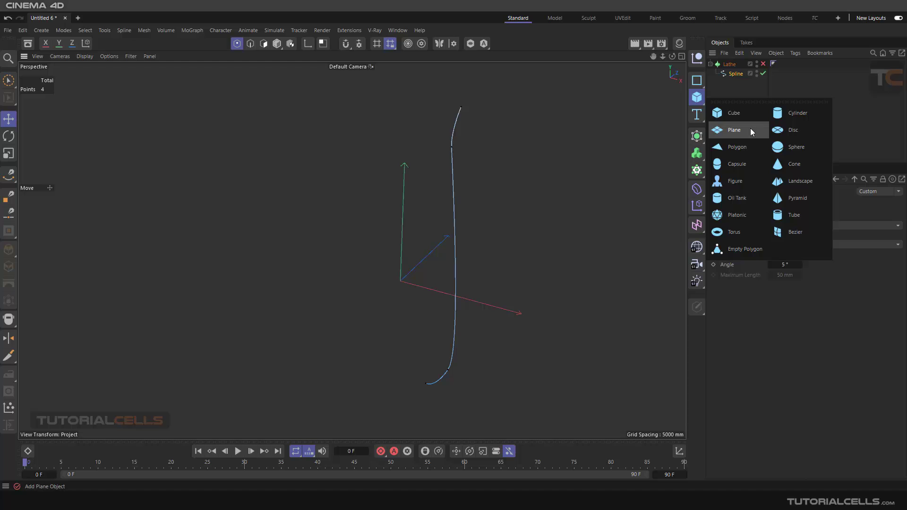
click(794, 147)
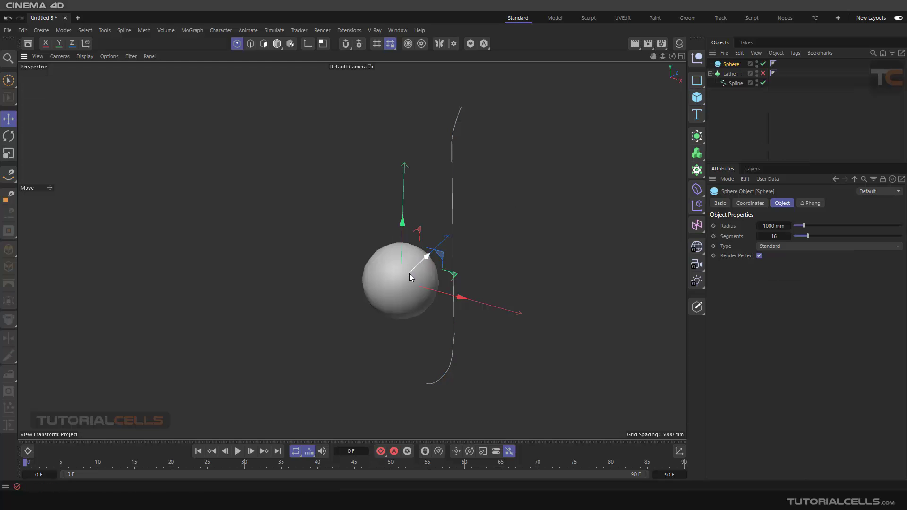
drag(462, 298, 286, 257)
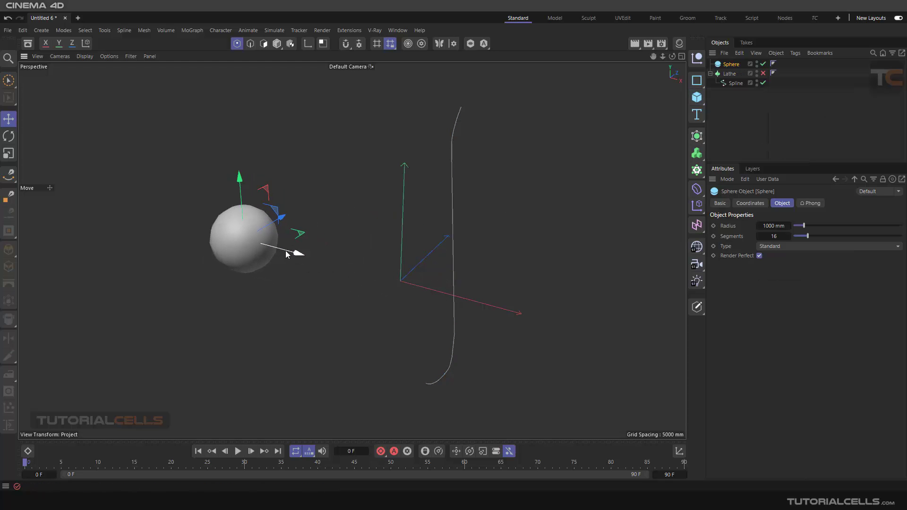
key(ctrl+z)
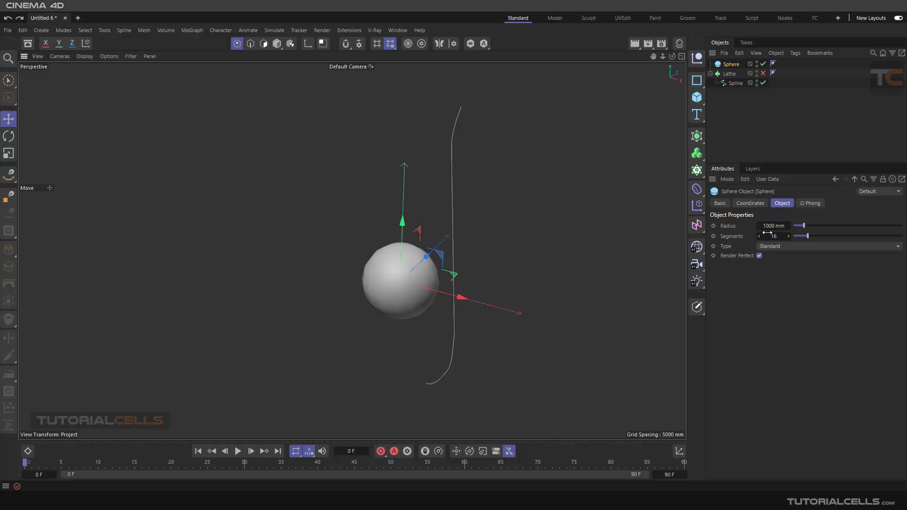
drag(801, 229, 795, 225)
scroll(365, 274, up, 5)
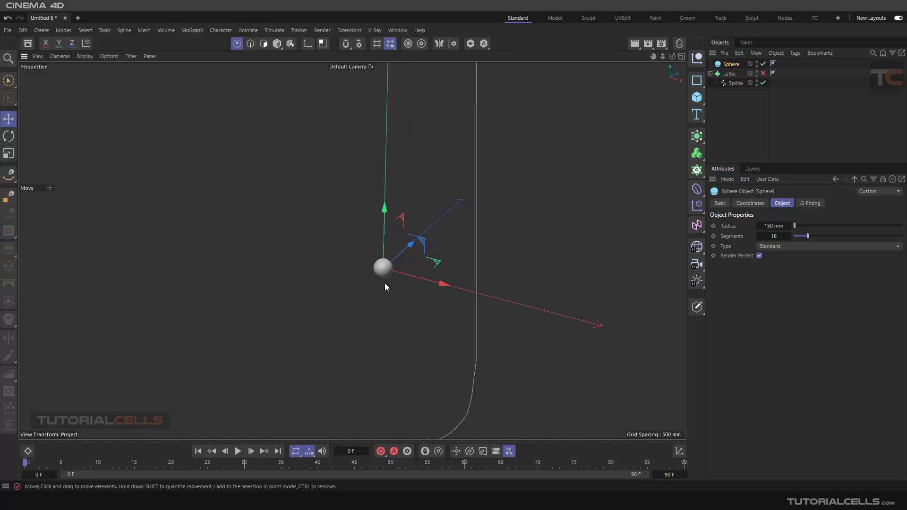
scroll(382, 289, down, 5)
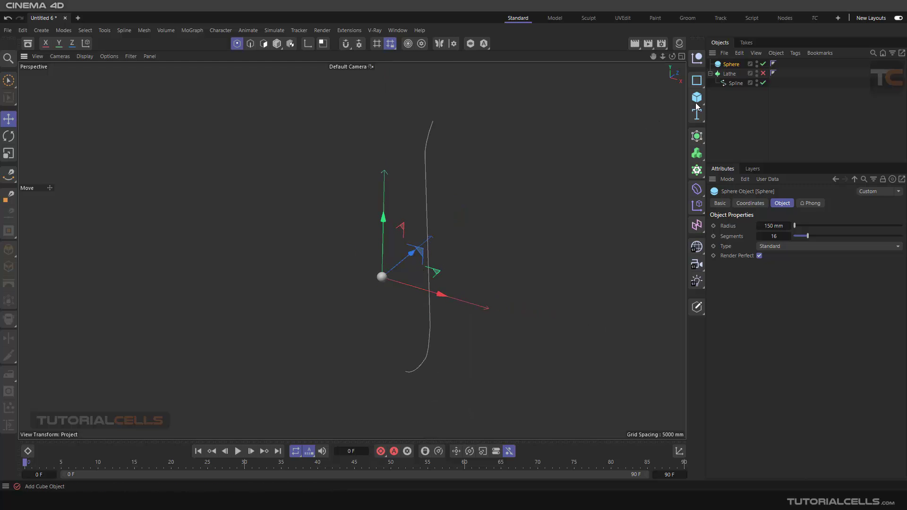
Re-enable the Lathe and put the Sphere in a Cloner in Object mode targeting the Lathe
click(763, 74)
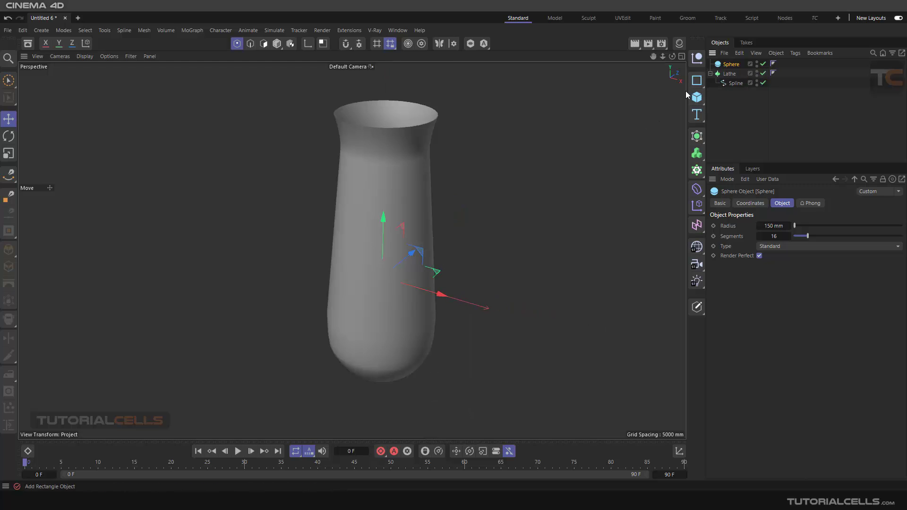
alt+click(697, 170)
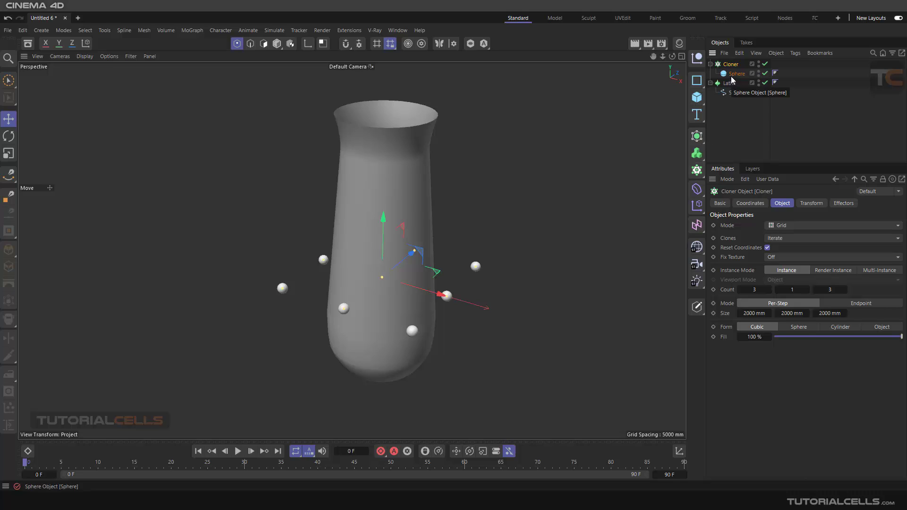
click(783, 226)
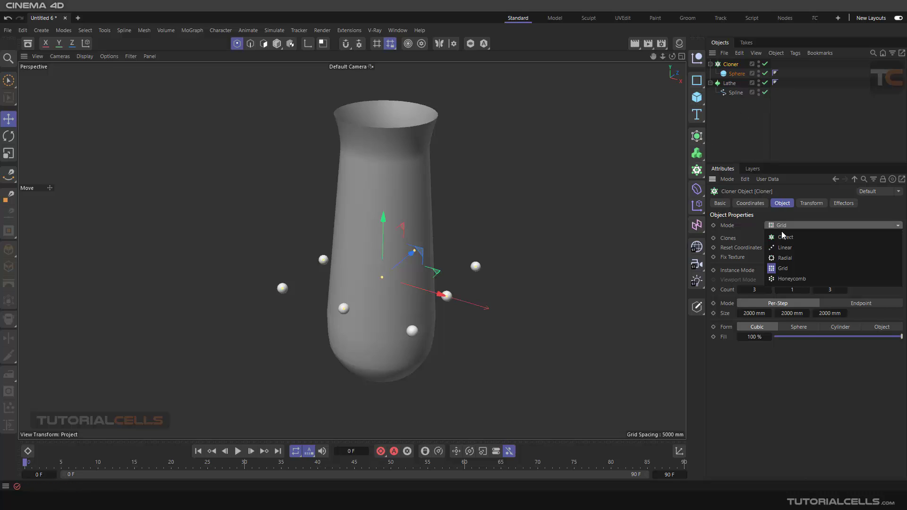
click(786, 237)
drag(728, 85, 780, 289)
mouse_move(447, 224)
alt+mouse_down()
mouse_move(433, 213)
mouse_move(429, 234)
alt+mouse_up()
mouse_move(380, 150)
alt+mouse_down()
mouse_move(520, 135)
mouse_move(409, 160)
mouse_move(381, 147)
mouse_move(404, 206)
mouse_move(358, 198)
mouse_move(506, 202)
mouse_move(473, 212)
mouse_move(298, 215)
mouse_move(435, 222)
mouse_move(388, 204)
mouse_move(311, 212)
mouse_move(375, 234)
mouse_move(397, 266)
alt+mouse_up()
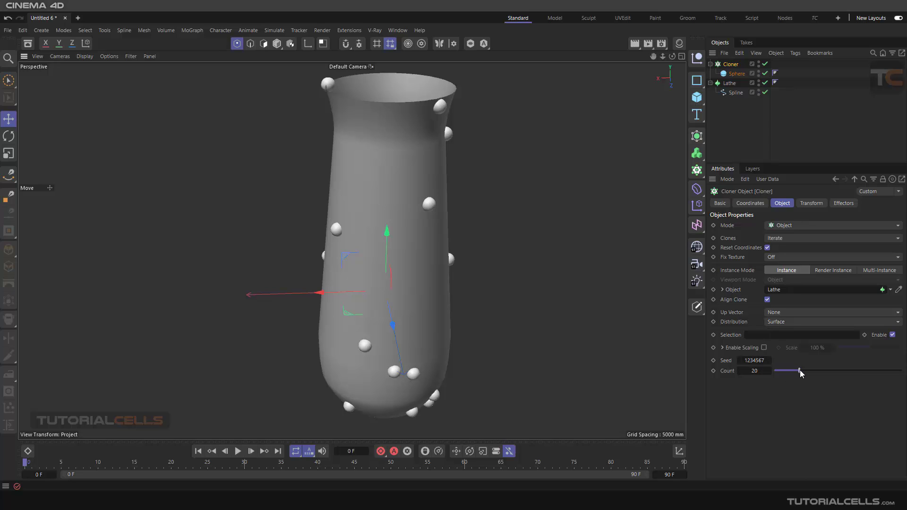
Raise the clone count from 20 to 39 and review the spheres scattered over the vase
drag(802, 371, 825, 374)
scroll(409, 204, up, 3)
alt+drag(409, 205, 435, 213)
scroll(432, 203, up, 2)
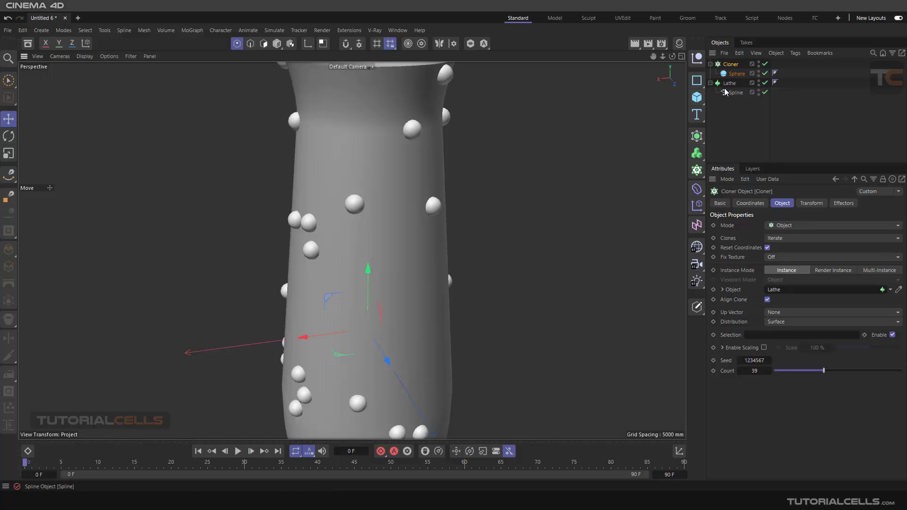
click(734, 75)
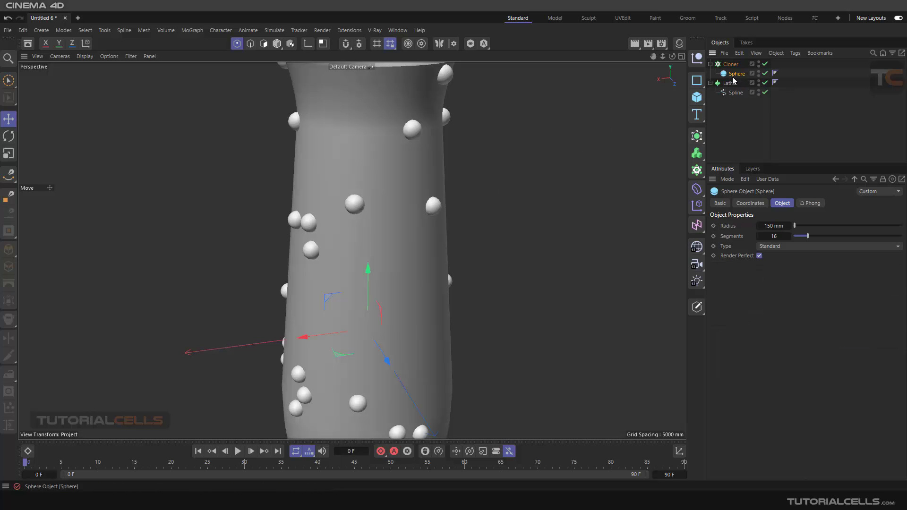
alt+drag(614, 132, 522, 214)
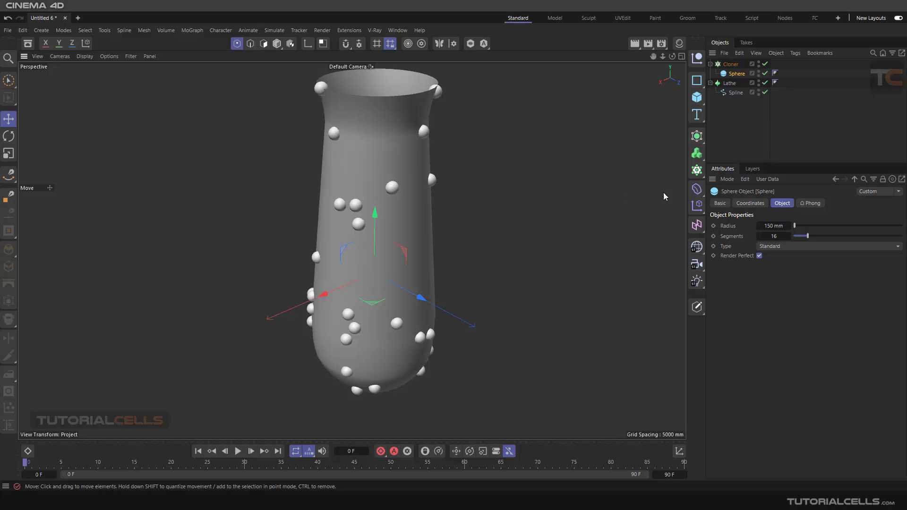
click(696, 189)
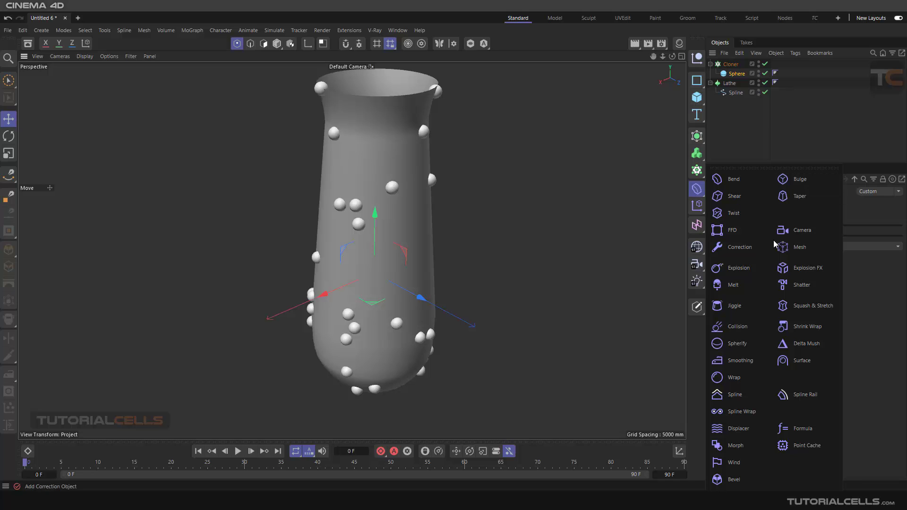
Add a Melt deformer under the Sphere and lower its Strength to 13%
click(741, 284)
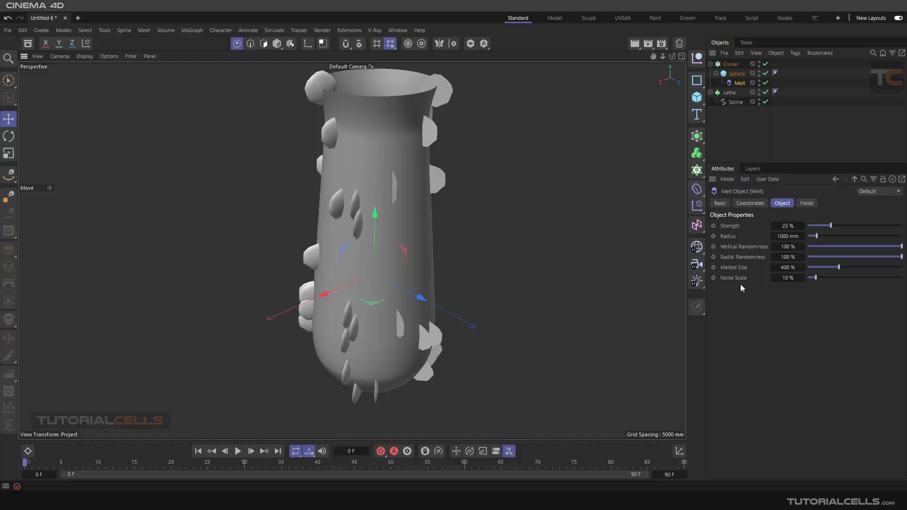
alt+drag(401, 224, 494, 211)
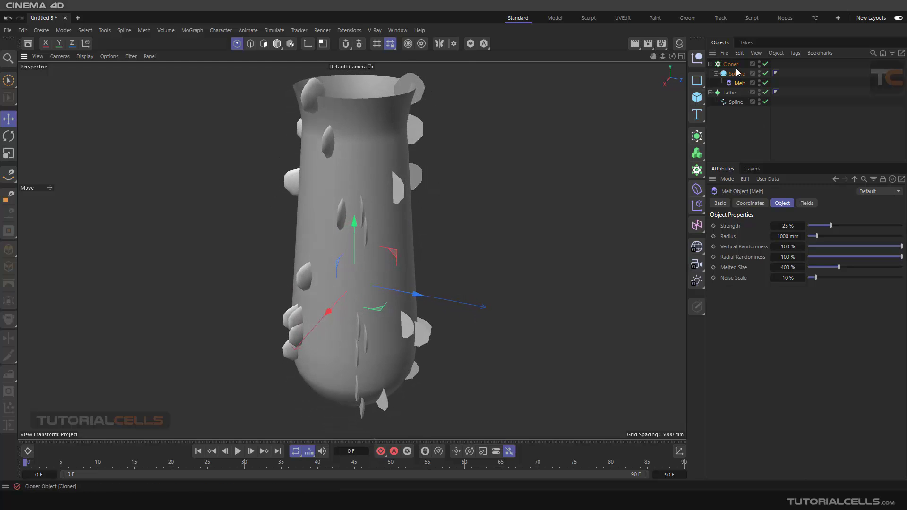
drag(831, 226, 820, 220)
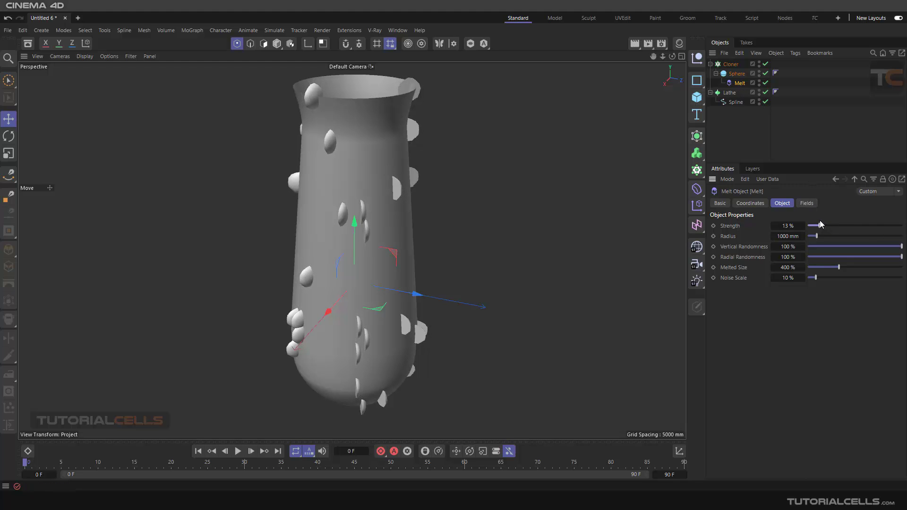
click(731, 65)
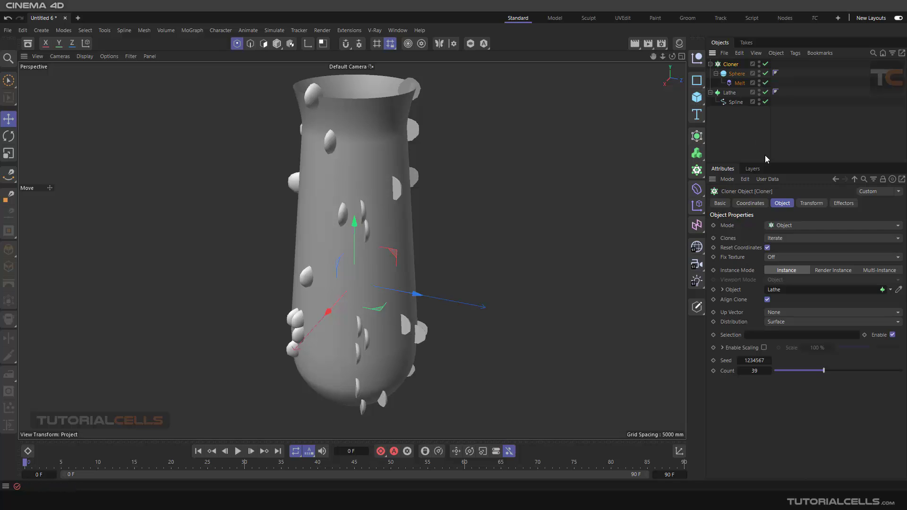
click(809, 203)
drag(807, 252, 765, 252)
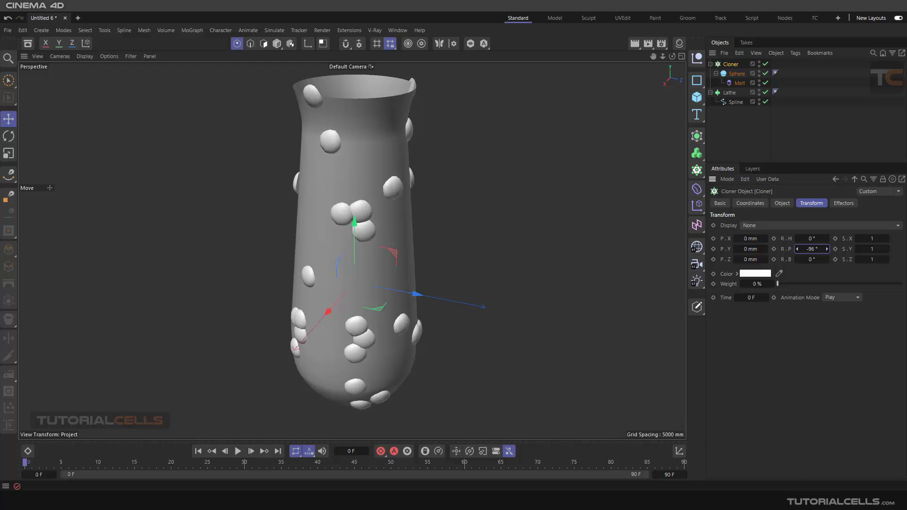
click(811, 250)
text(-90)
key(Return)
alt+drag(594, 283, 379, 203)
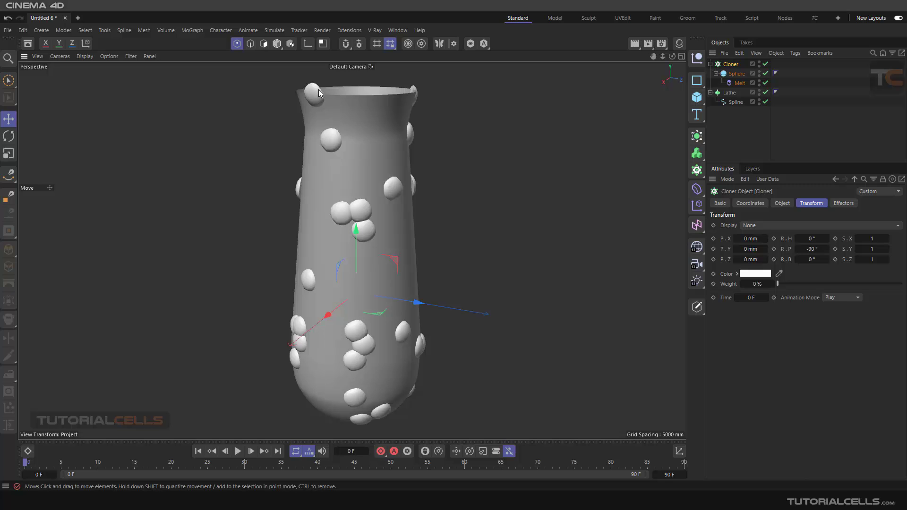
alt+drag(330, 100, 334, 137)
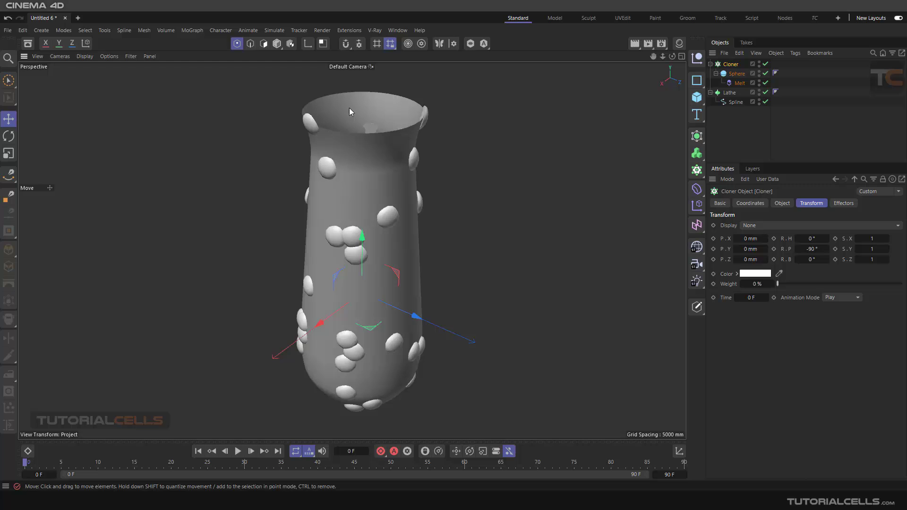
mouse_move(371, 171)
alt+mouse_down()
mouse_move(362, 165)
mouse_move(370, 163)
mouse_move(367, 177)
mouse_move(375, 166)
alt+mouse_up()
alt+middle_drag(374, 167, 387, 157)
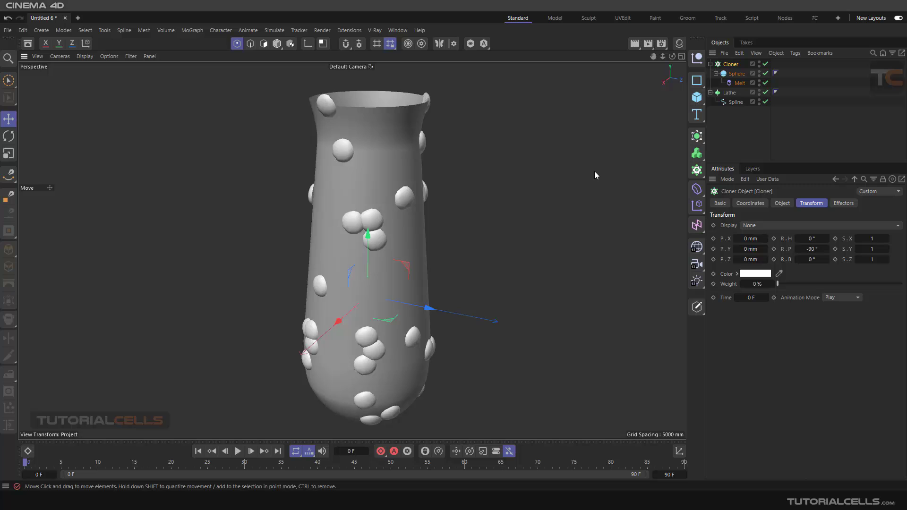
middle_drag(419, 220, 448, 211)
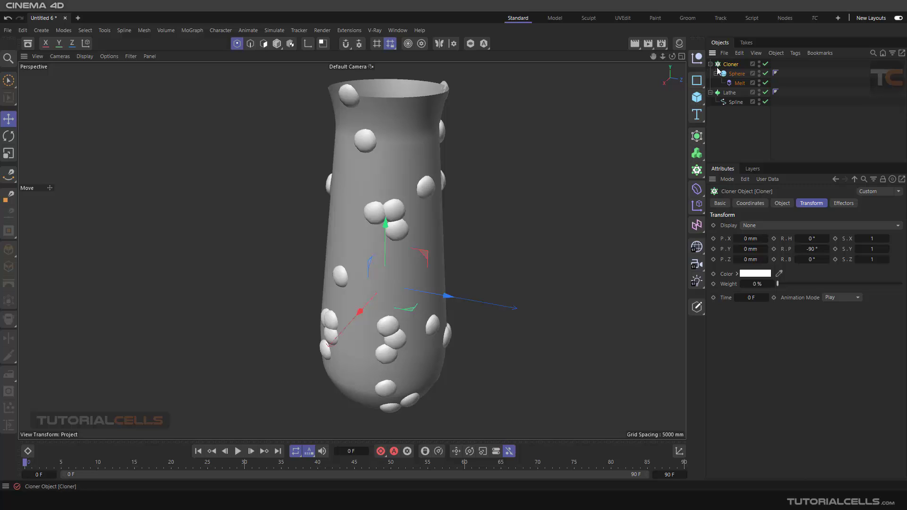
Add a Random effector with Position off, Scale and Uniform Scale on, and Scale at -0.41
click(192, 31)
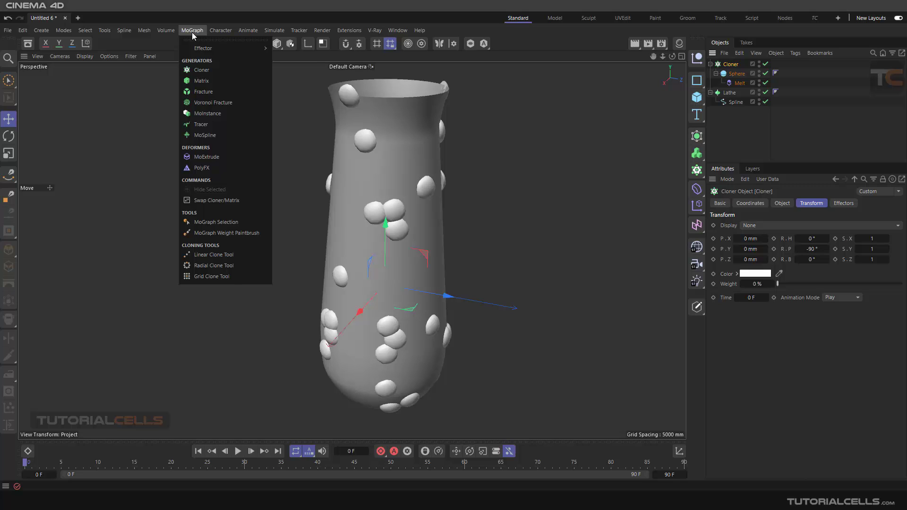
mouse_move(203, 49)
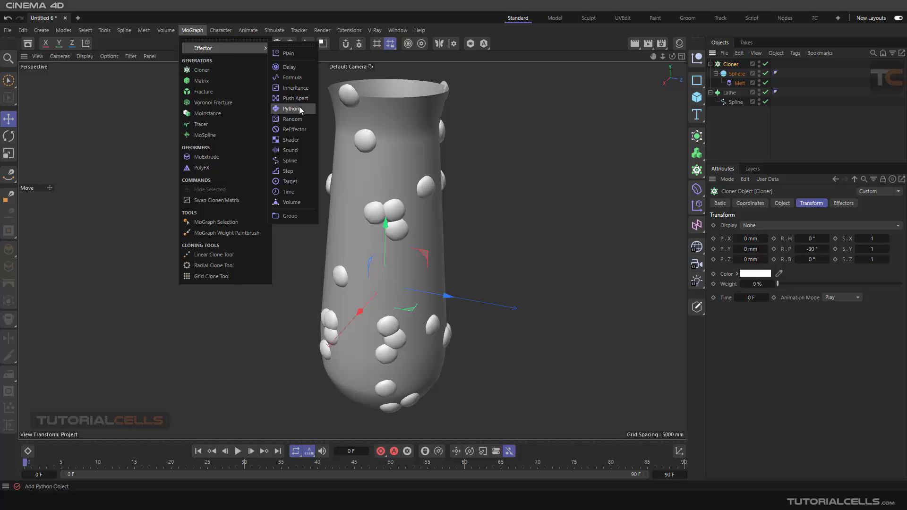
click(303, 118)
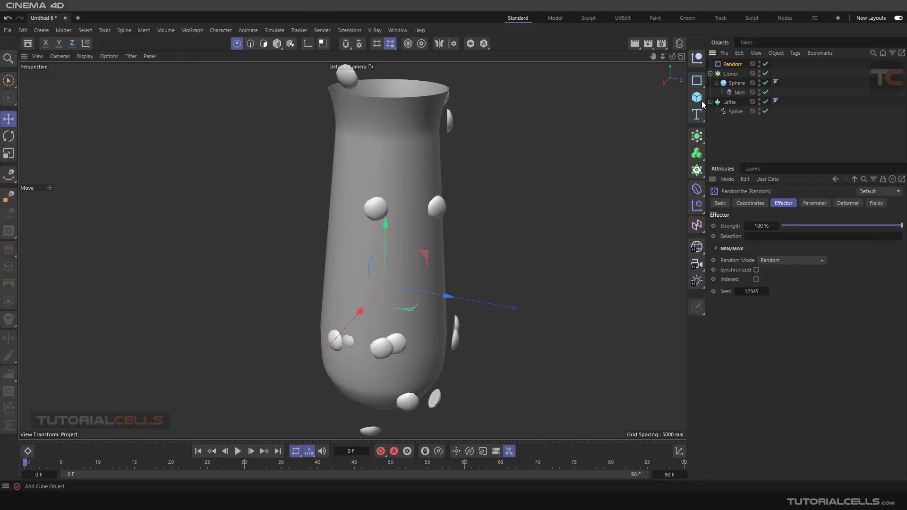
click(806, 205)
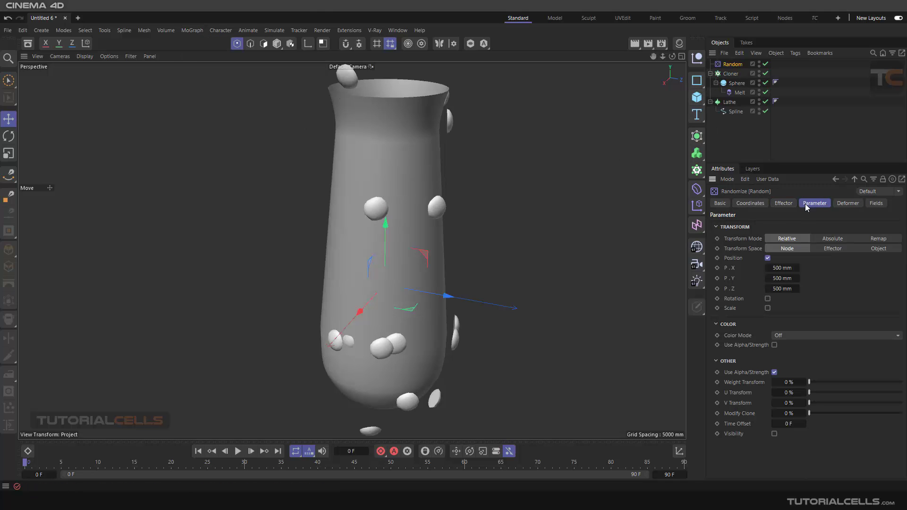
click(768, 258)
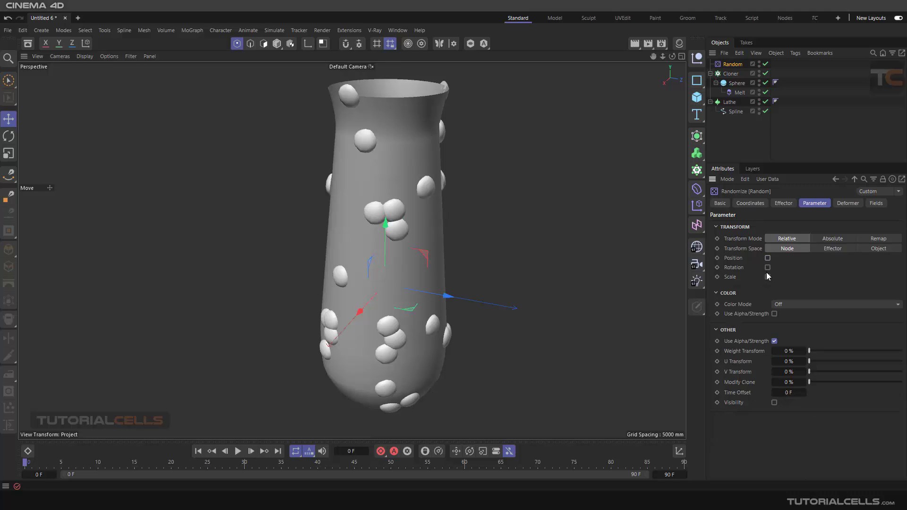
click(768, 277)
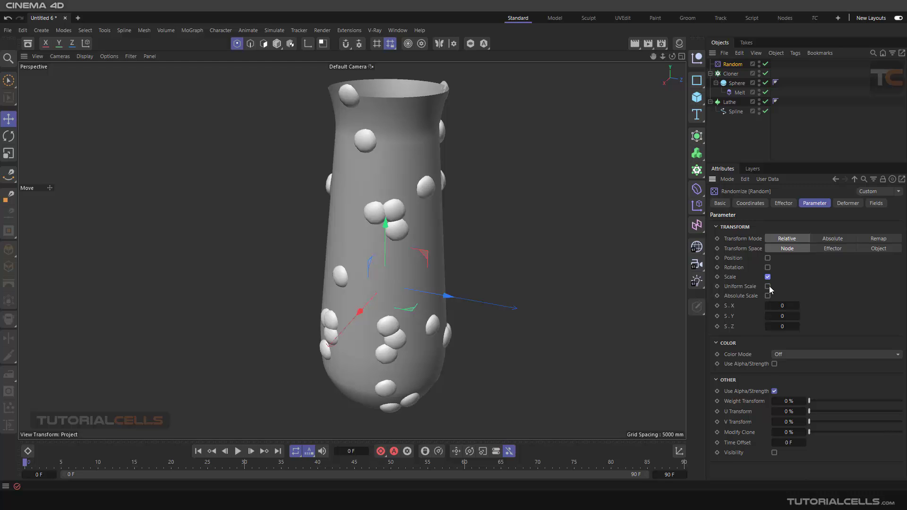
click(768, 287)
mouse_move(783, 306)
mouse_down()
mouse_move(806, 306)
mouse_move(780, 306)
mouse_up()
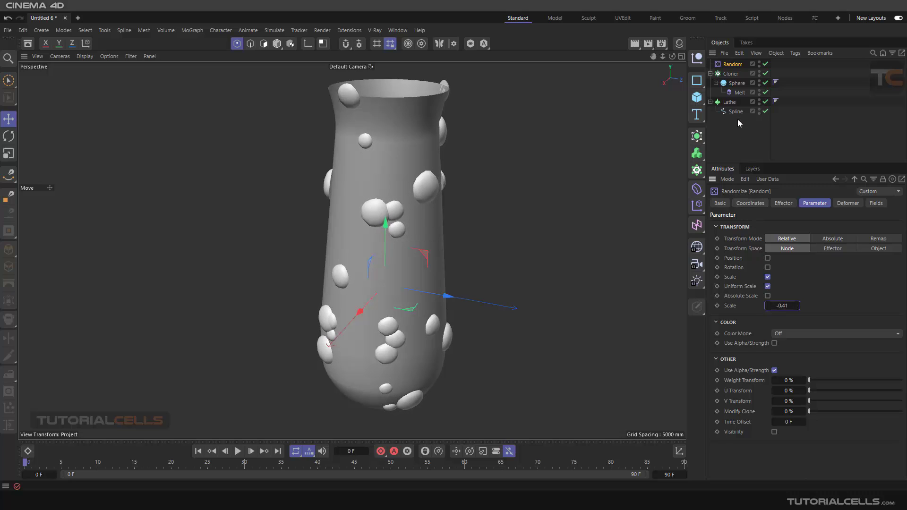
click(736, 83)
Set sphere radius to 93 mm, random scale S.X -0.36, S.Y -0.19, S.Z -0.14, and 15 segments
mouse_move(774, 226)
mouse_down()
mouse_move(737, 226)
mouse_move(759, 226)
mouse_up()
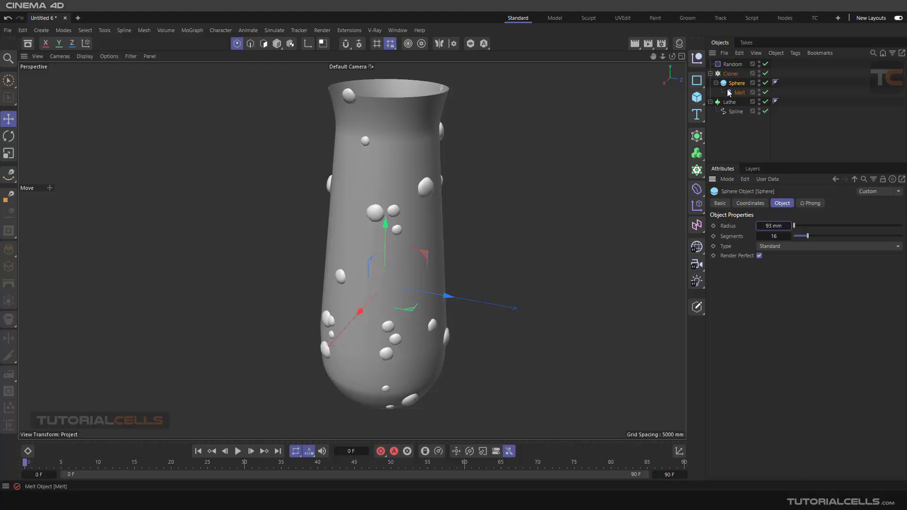
click(732, 64)
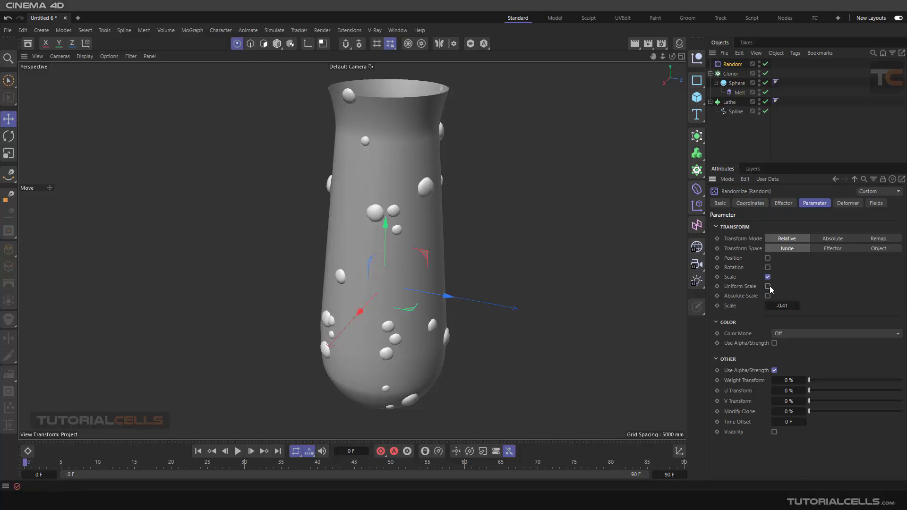
click(768, 286)
drag(768, 306, 782, 326)
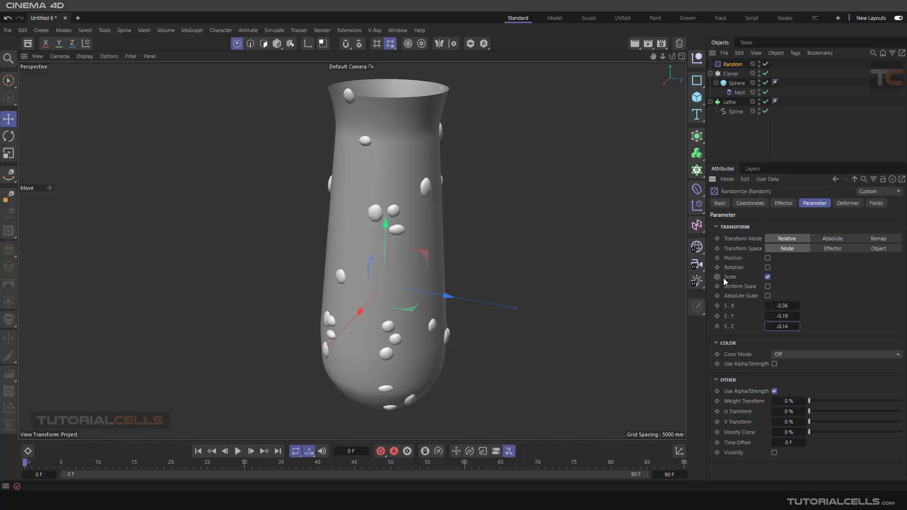
click(735, 84)
drag(808, 237, 813, 238)
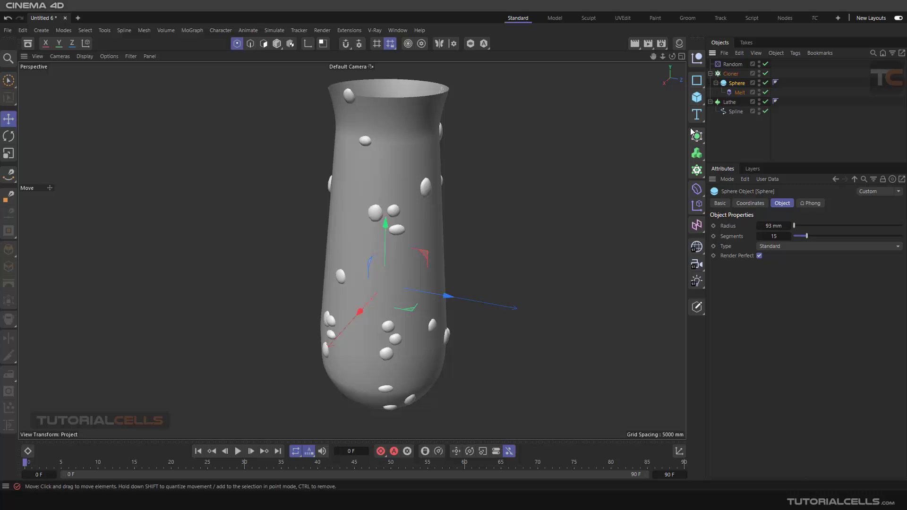
Switch off Random, Cloner, Lathe and Melt, then zoom in on the lone round sphere
click(765, 74)
click(765, 64)
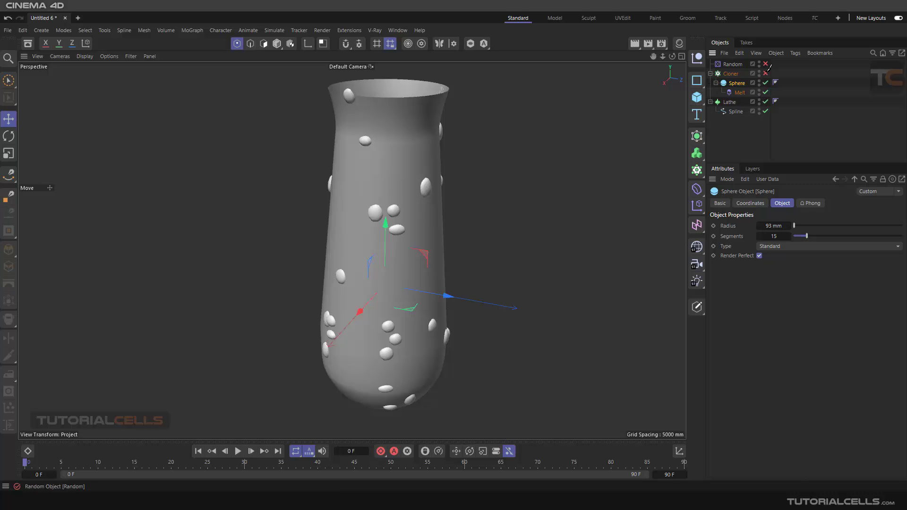
click(766, 101)
scroll(420, 223, up, 6)
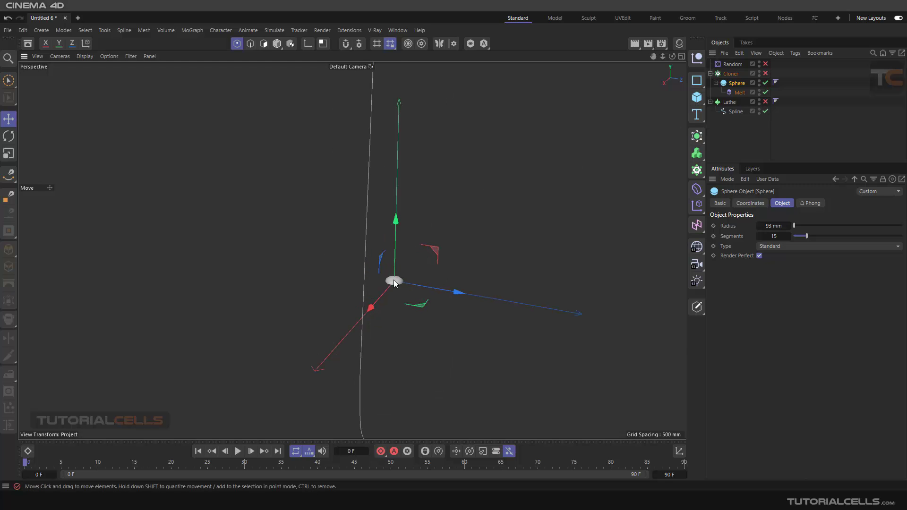
click(766, 92)
scroll(397, 289, up, 4)
scroll(382, 285, up, 2)
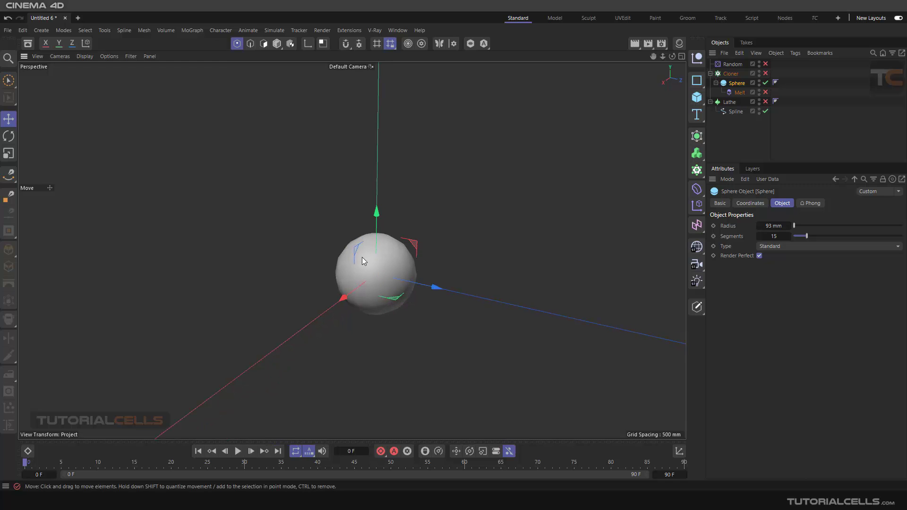
Switch the viewport display to Gouraud Shading (Lines) to see the sphere's wireframe
click(108, 57)
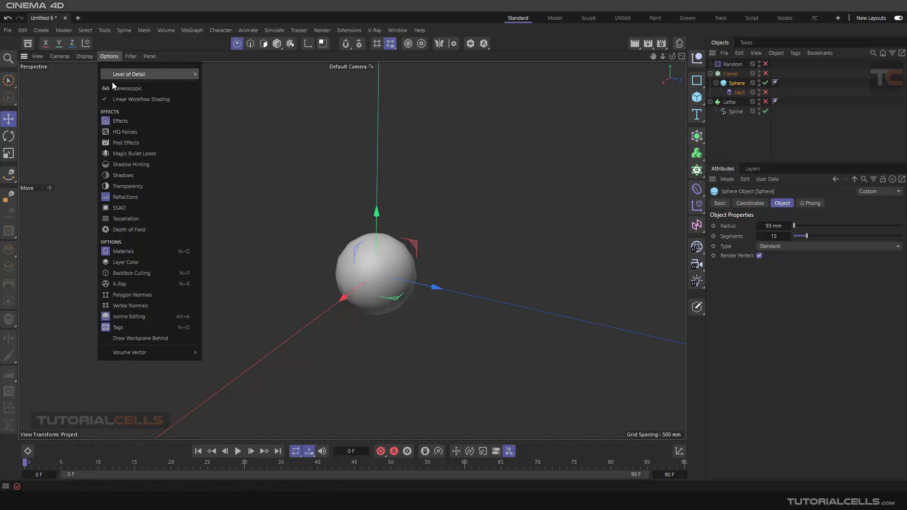
mouse_move(92, 54)
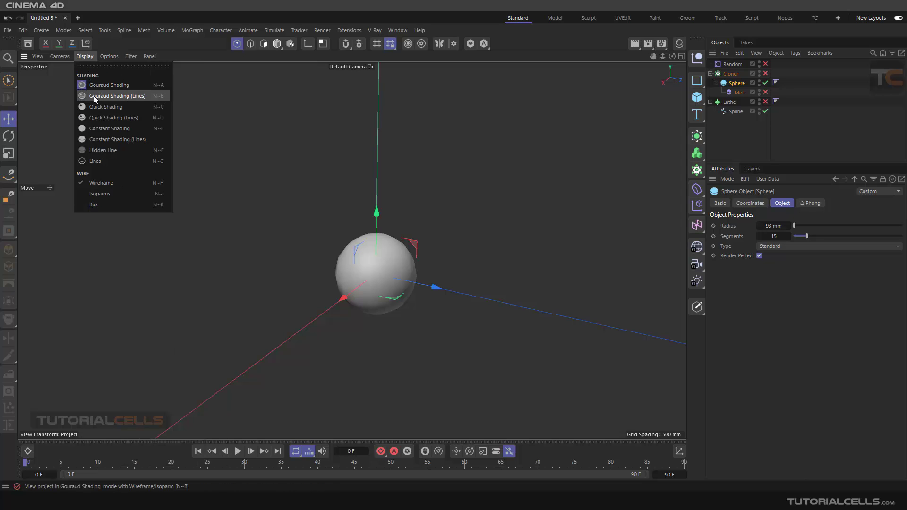
click(92, 85)
scroll(373, 265, up, 5)
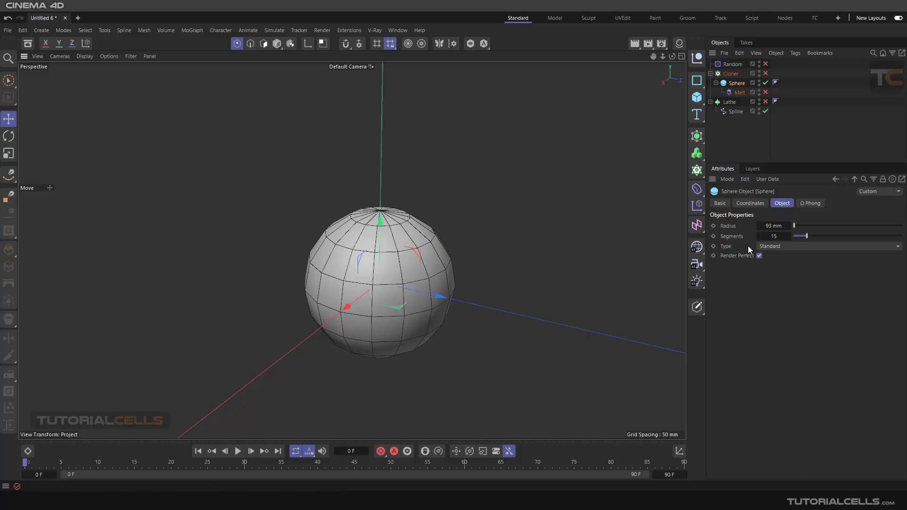
Try the Hemisphere, Tetrahedron and Hexahedron sphere types, settling on Octahedron
click(766, 246)
click(779, 267)
click(778, 246)
click(779, 278)
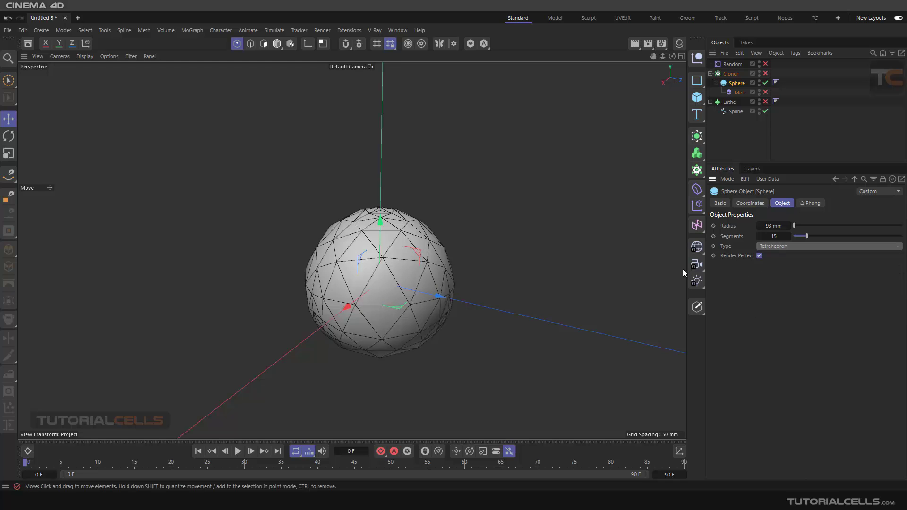
click(781, 246)
click(778, 289)
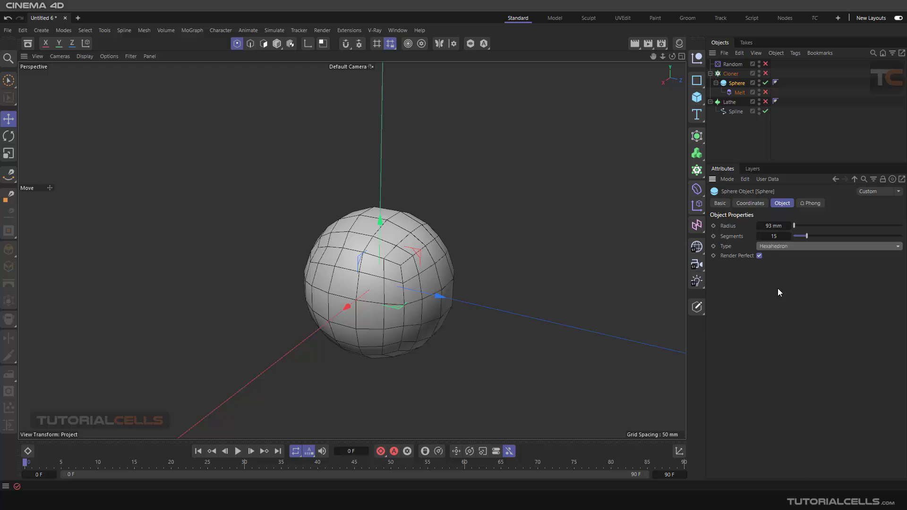
click(783, 246)
click(781, 299)
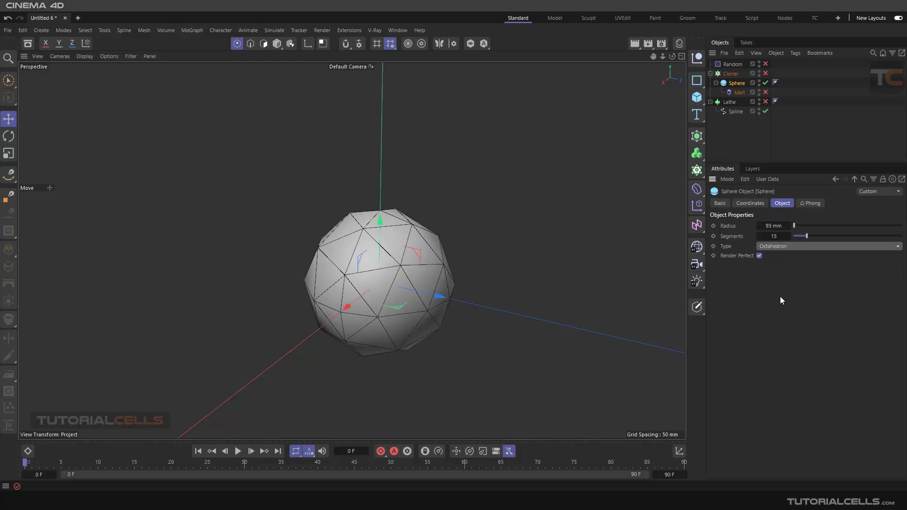
Raise the sphere segments to 39 and re-enable Random, Cloner, Melt and Lathe
drag(807, 235, 835, 236)
drag(766, 64, 765, 102)
scroll(475, 225, down, 10)
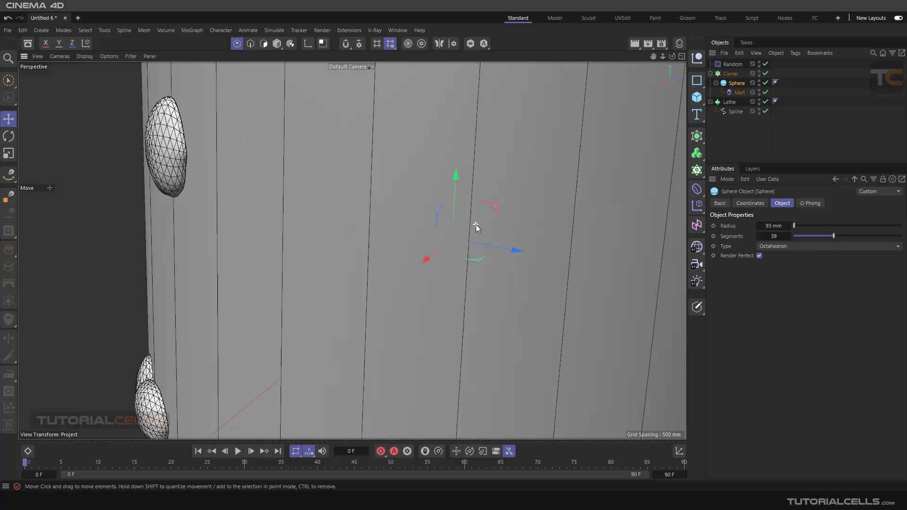
scroll(471, 297, up, 1)
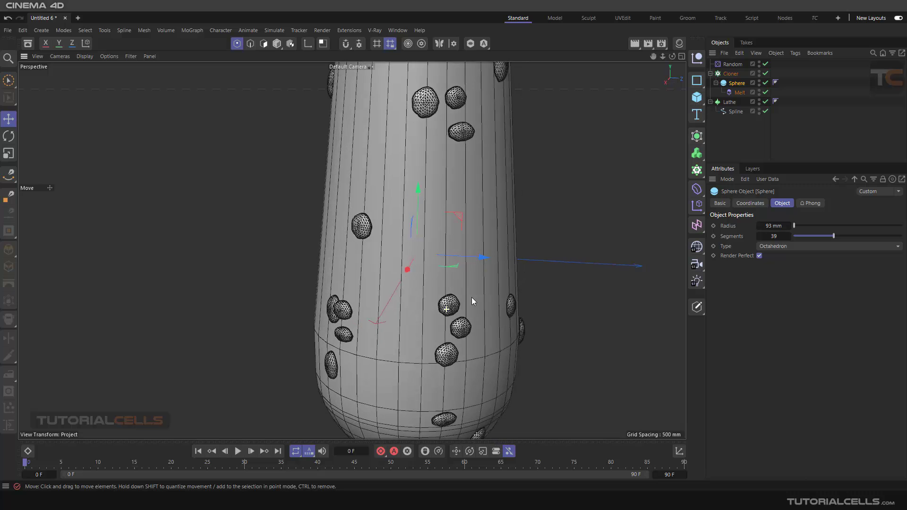
scroll(437, 112, up, 5)
alt+drag(430, 161, 414, 177)
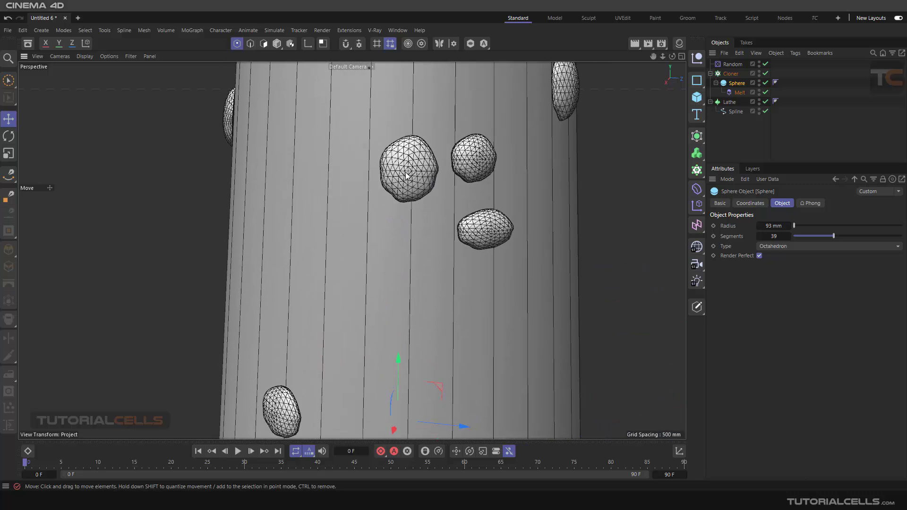
Return the viewport to plain Gouraud Shading and zoom out on the bumpy vase
click(84, 57)
click(135, 80)
mouse_move(273, 141)
alt+mouse_down()
mouse_move(466, 199)
mouse_move(385, 205)
mouse_move(489, 209)
mouse_move(452, 195)
mouse_move(478, 155)
mouse_move(500, 235)
mouse_move(528, 227)
alt+mouse_up()
scroll(492, 211, down, 6)
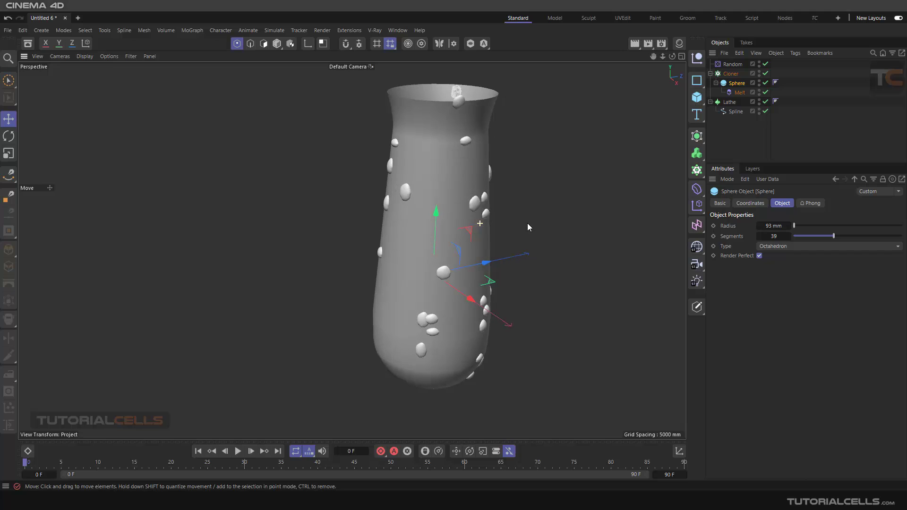